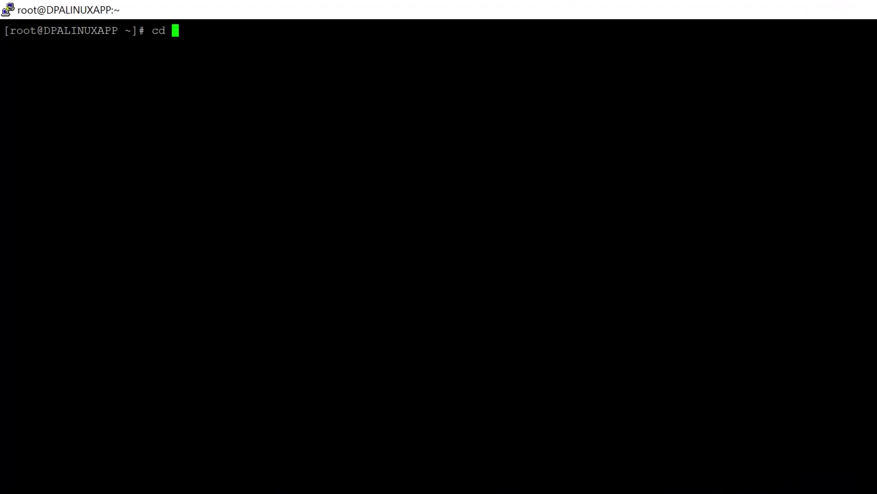
# Move into /opt/emc/dpa/services/bin and run dpa.sh app ver, showing DPA 18.2.0.103980
pyautogui.write('opt')
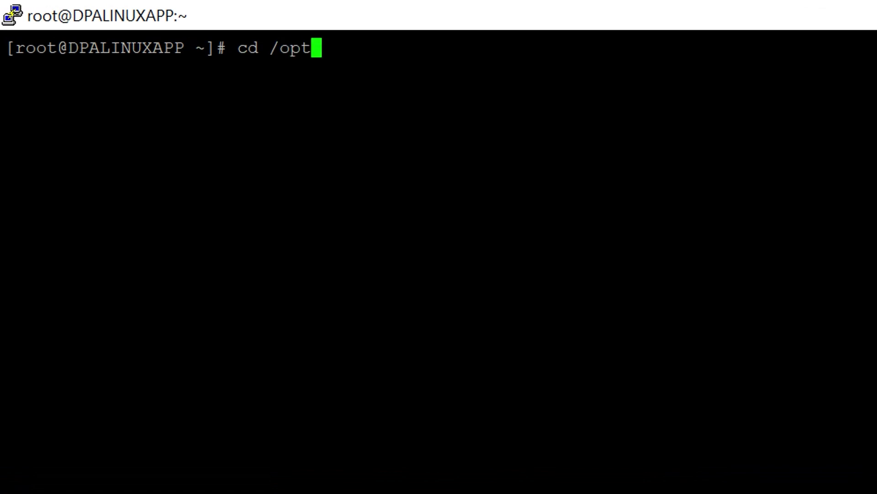
pyautogui.write('/e')
pyautogui.press('Tab')
pyautogui.write('d')
pyautogui.press('Tab')
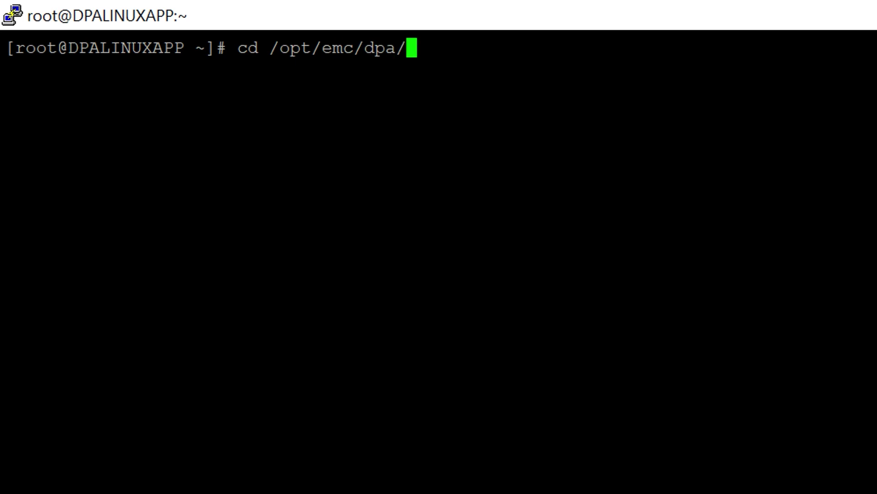
pyautogui.write('s')
pyautogui.press('Tab')
pyautogui.write('bin')
pyautogui.press('Return')
pyautogui.write('./dpa.s')
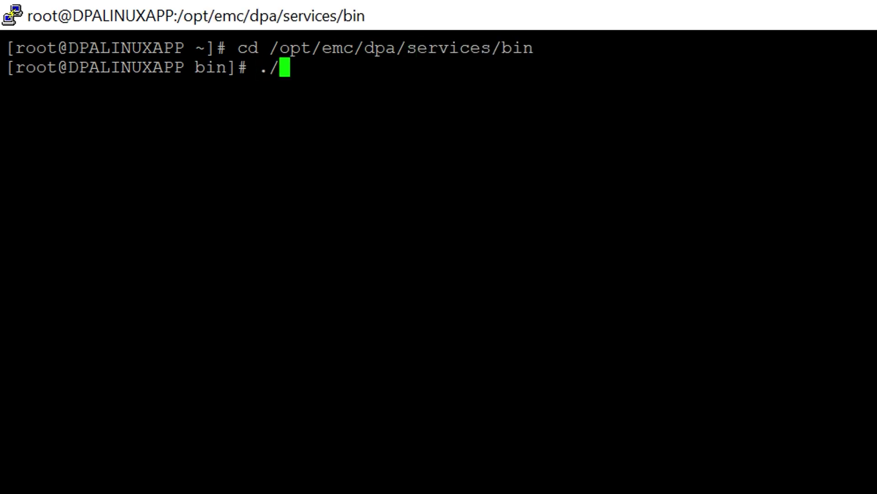
pyautogui.write('h app ver')
pyautogui.press('Return')
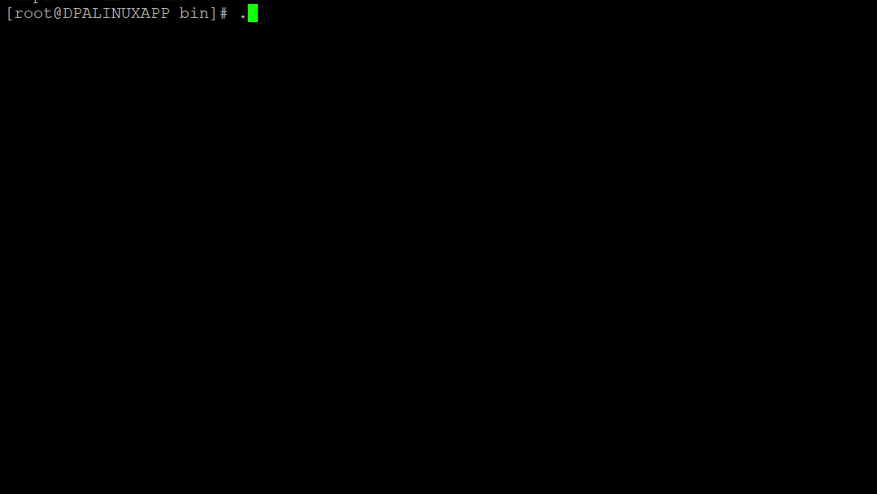
# Check DPA service status, stop the application and agent services, and confirm both report STOPPED
pyautogui.write('/dpa.s')
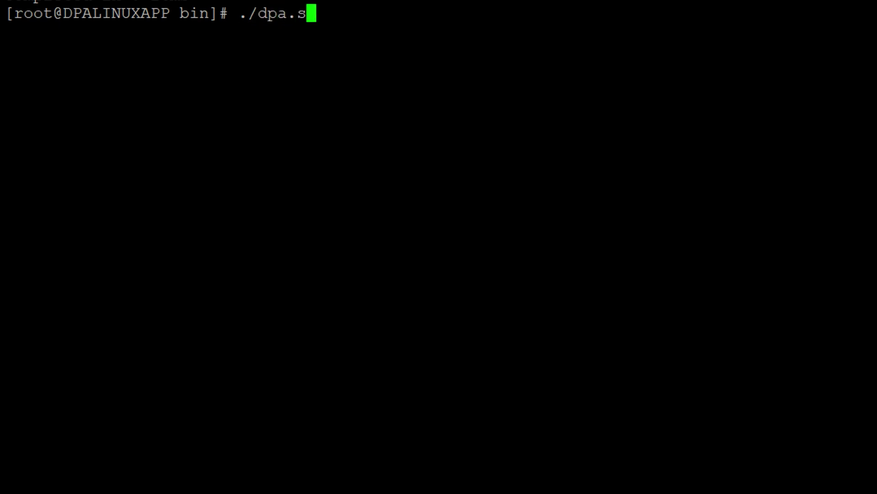
pyautogui.write('h svc status')
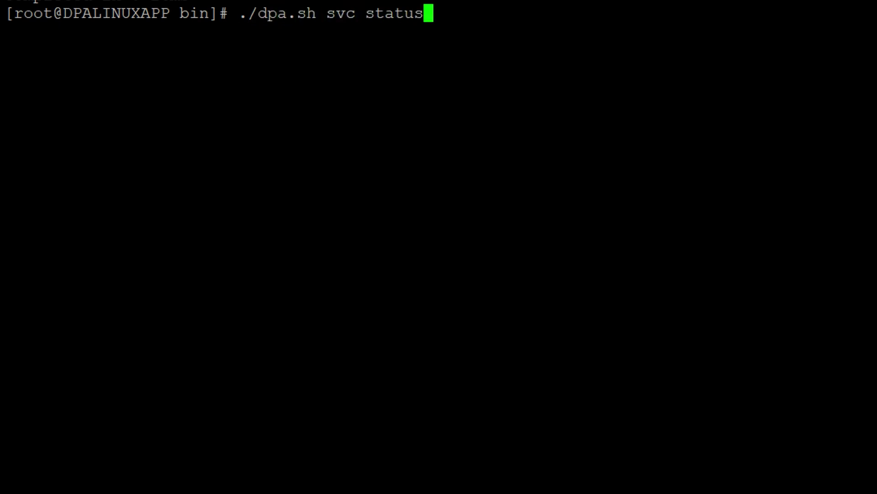
pyautogui.press('Return')
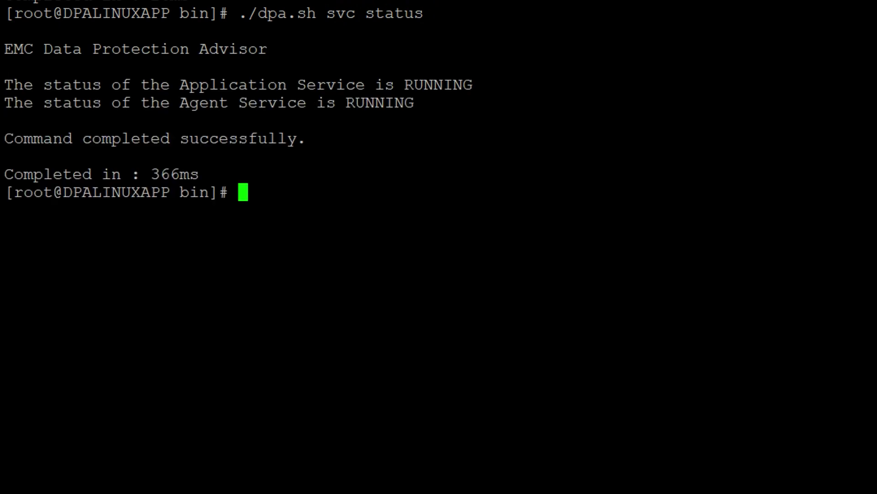
pyautogui.write('./')
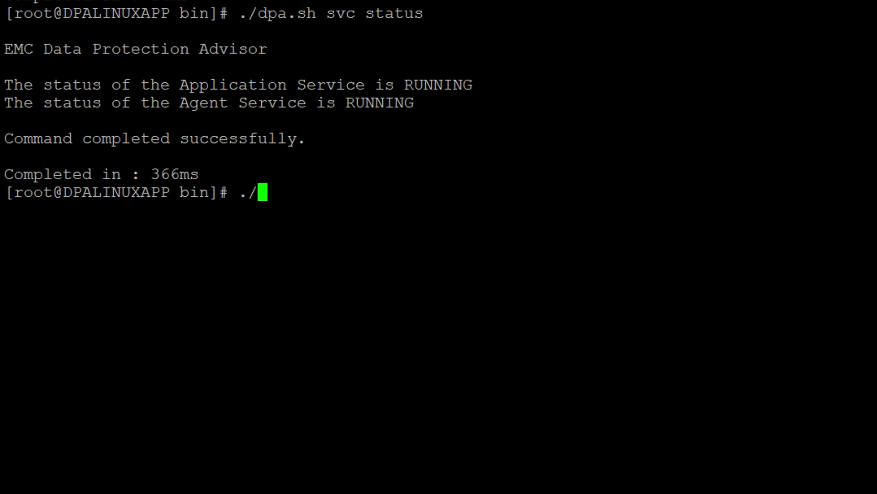
pyautogui.write('dpa.sh svc stop')
pyautogui.press('Return')
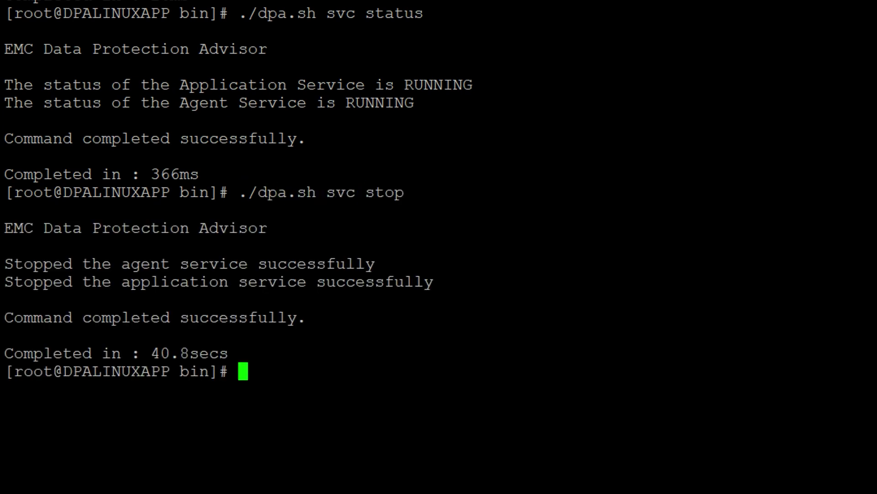
pyautogui.write('./')
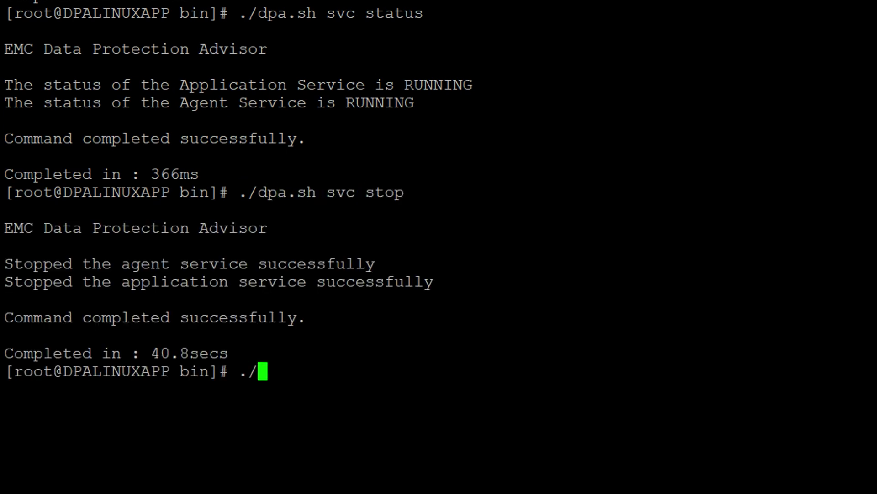
pyautogui.write('dpa.sh svc status')
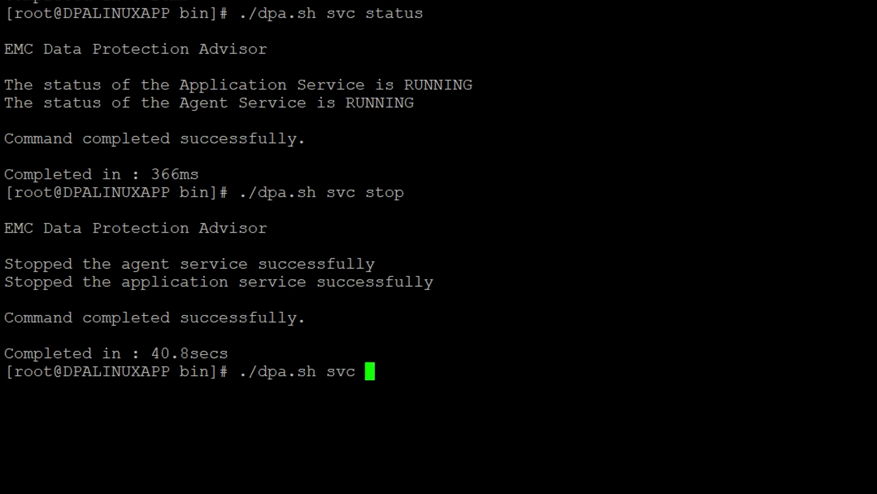
pyautogui.press('Return')
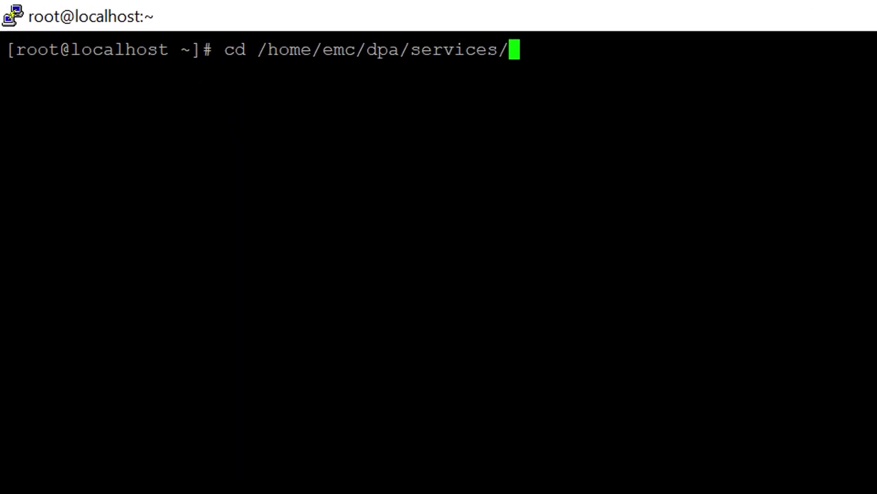
pyautogui.write('b')
# Check the datastore and agent services are running, then export the datastore to /export
pyautogui.write('./dpa.sh svc status')
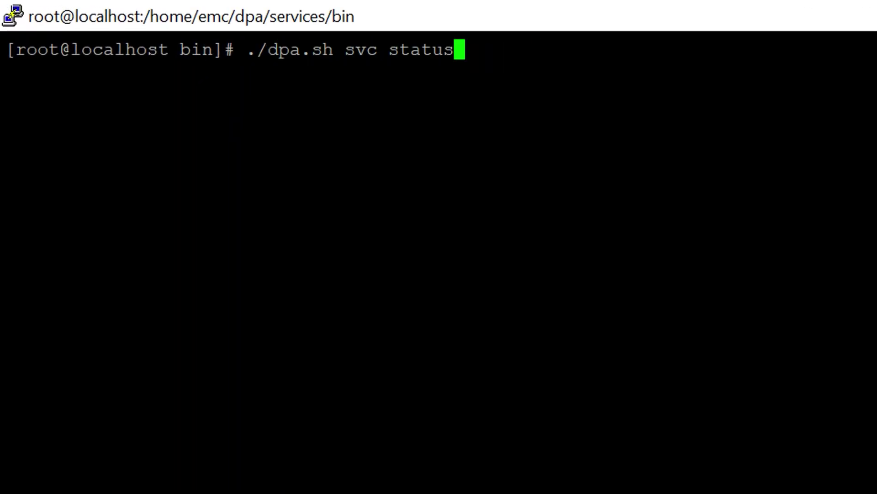
pyautogui.press('Return')
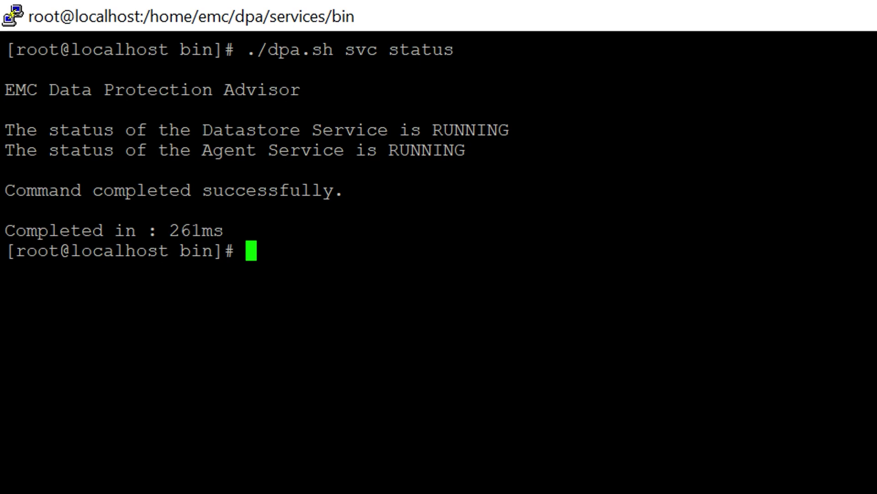
pyautogui.write('./dpa.sh d')
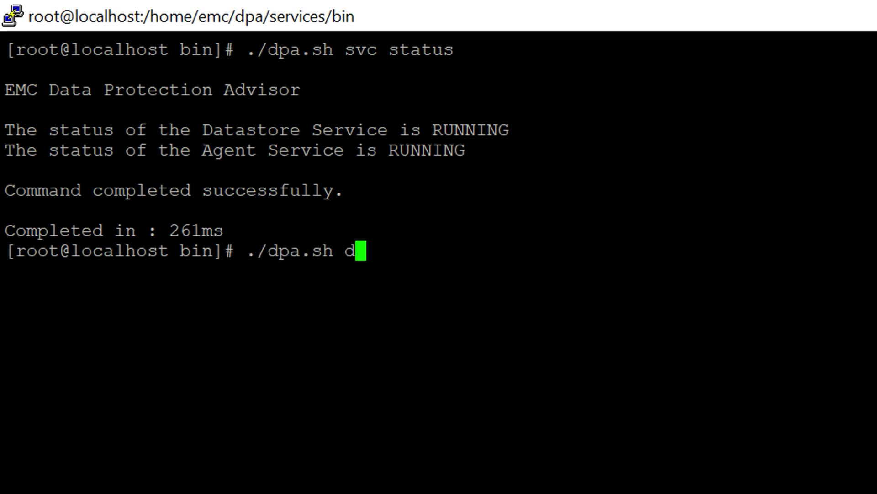
pyautogui.write('s export ')
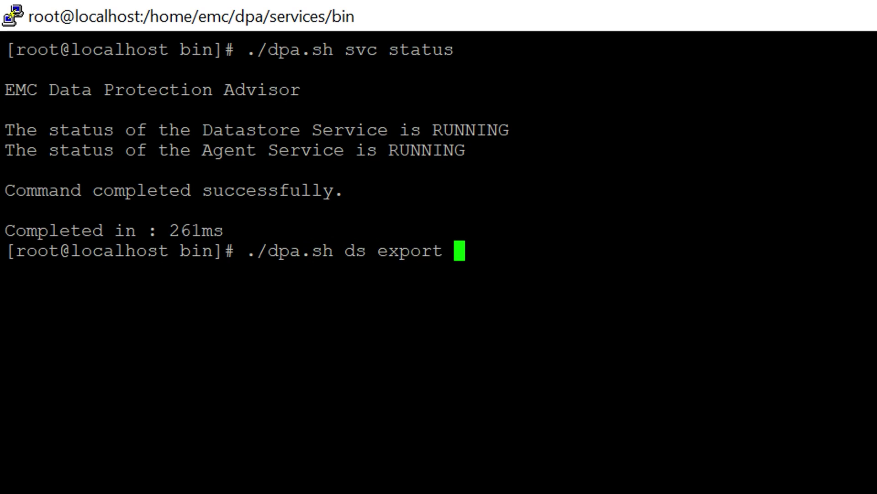
pyautogui.write('/export')
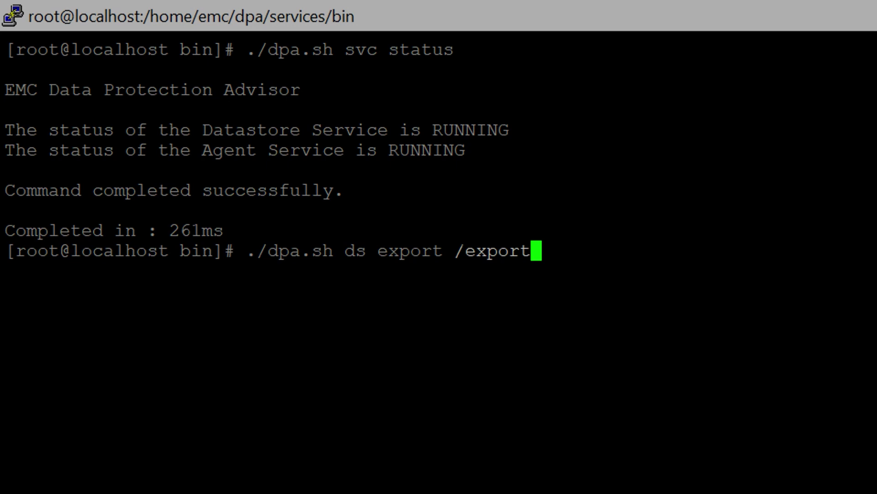
pyautogui.press('Return')
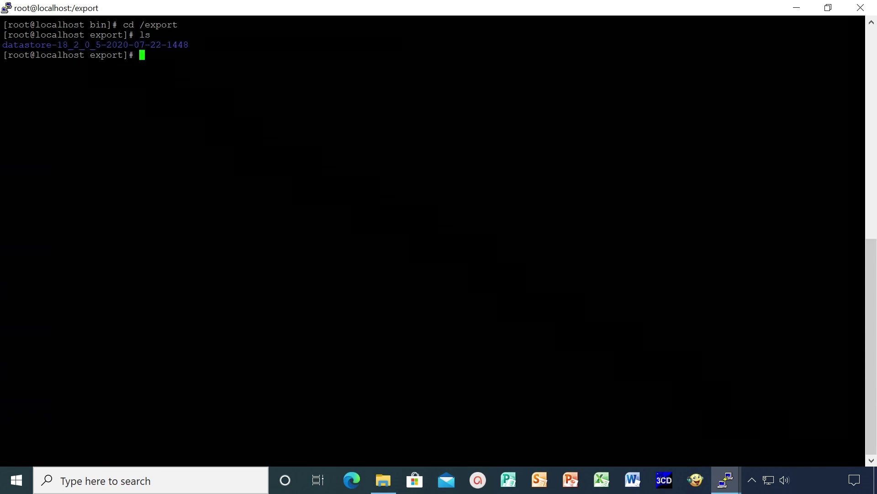
# Grant chmod 777 on the DPA-Server-Linux-x86_64-19.3.0 .bin installer in /home
pyautogui.write('clear')
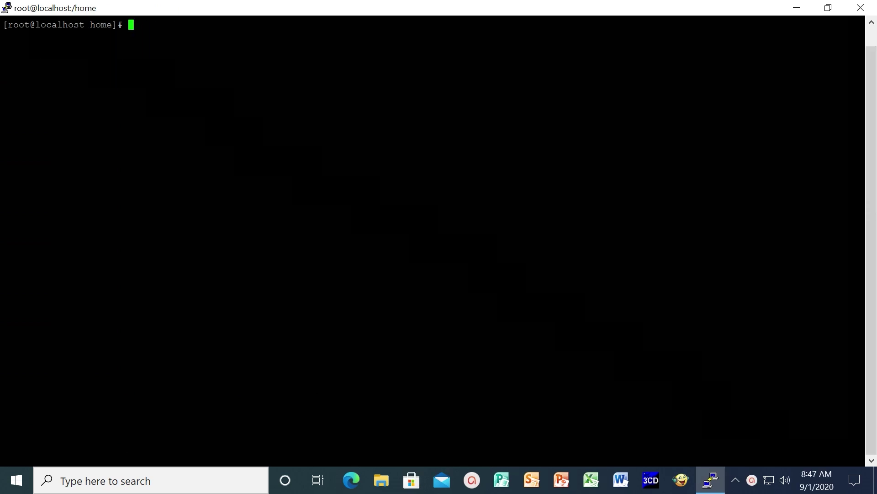
pyautogui.write('ls')
pyautogui.press('Return')
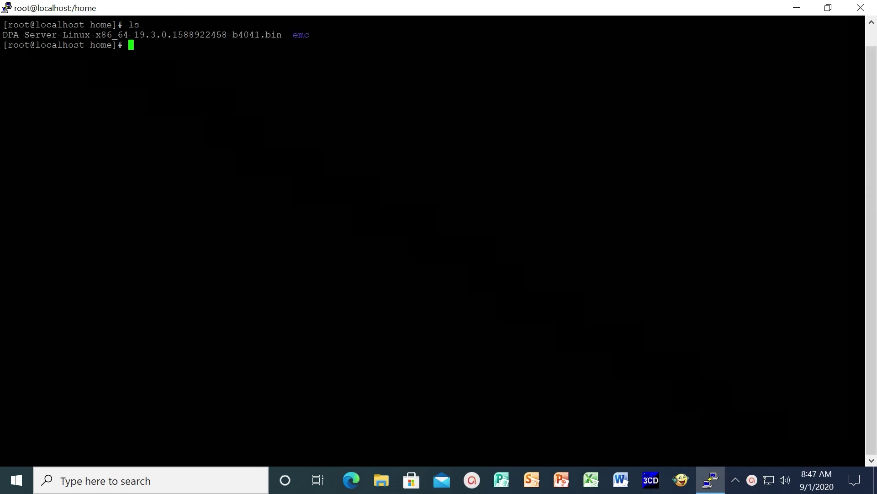
pyautogui.write('chmod 777')
pyautogui.doubleClick(141, 35)
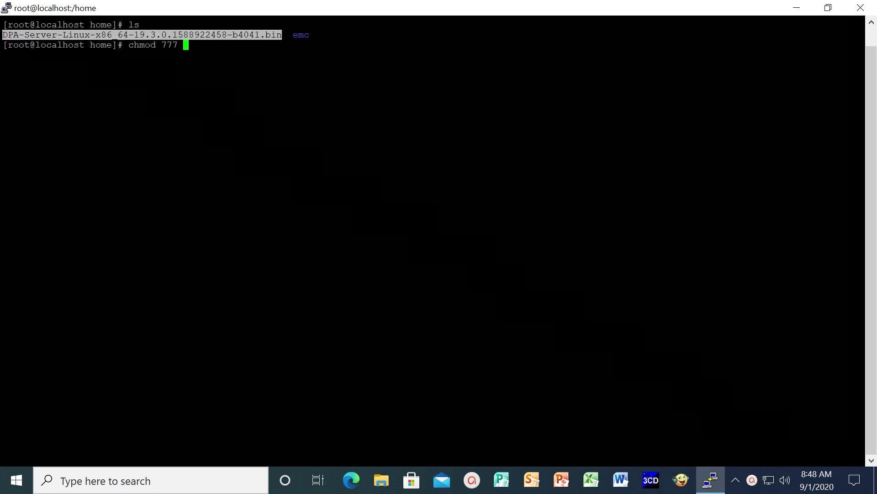
pyautogui.write('DPA-Server-Linux-x86_64-19.3.0.1588922458-b4041.bin')
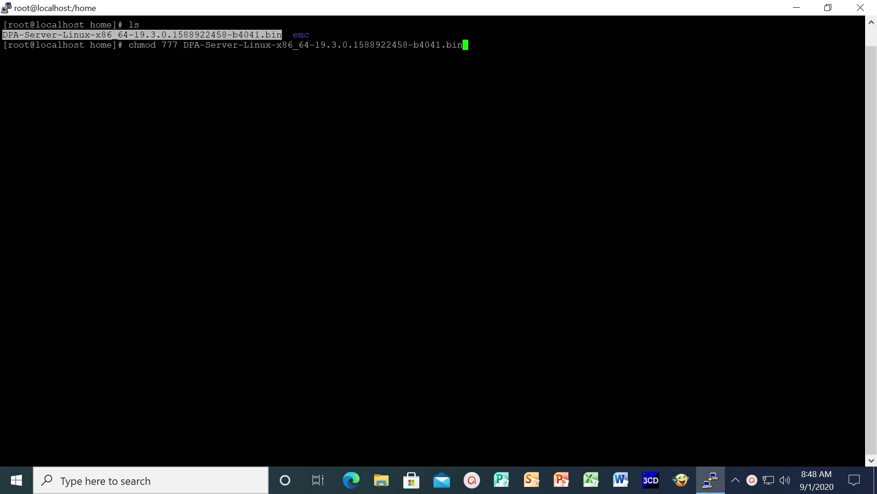
pyautogui.press('Return')
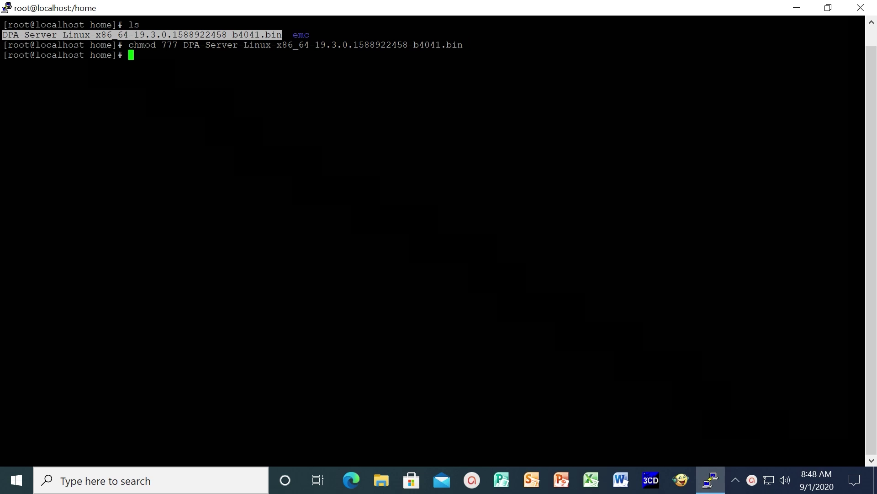
# Launch the DPA 19.3.0 installer and accept the licence agreement with y
pyautogui.write('./')
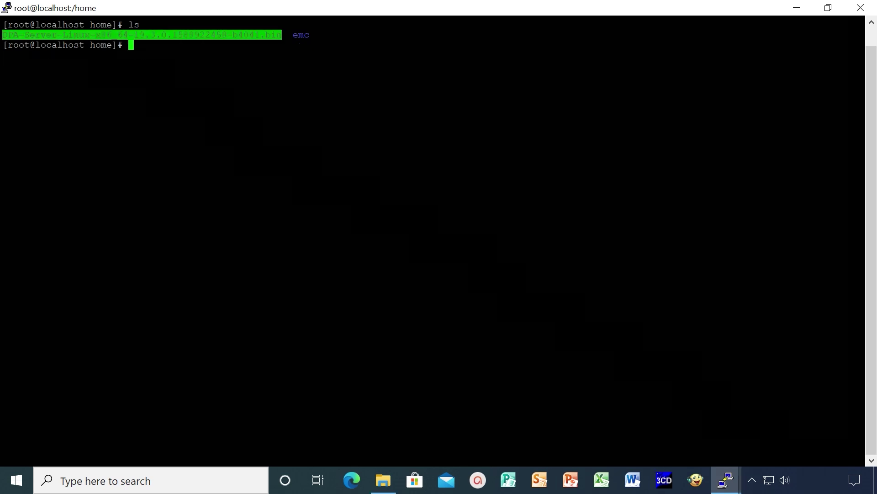
pyautogui.write('./')
pyautogui.write('DPA-Server-Linux-x86_64-19.3.0.1588922458-b4041.bin')
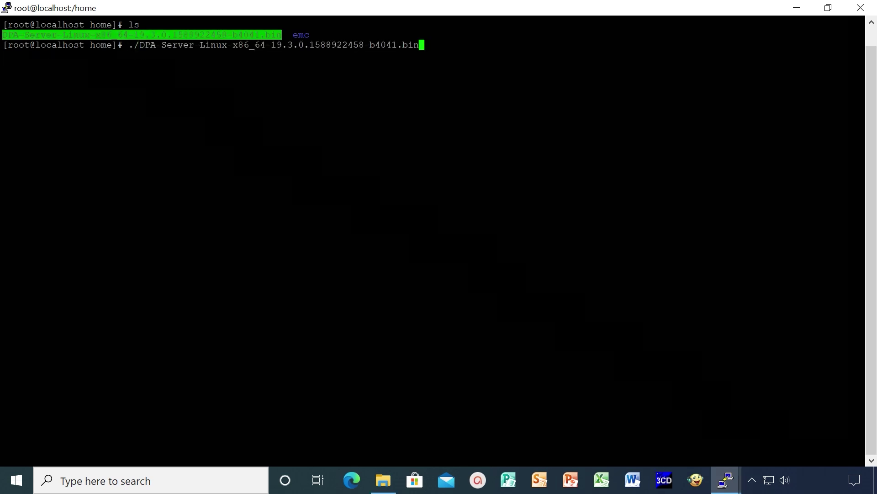
pyautogui.press('Return')
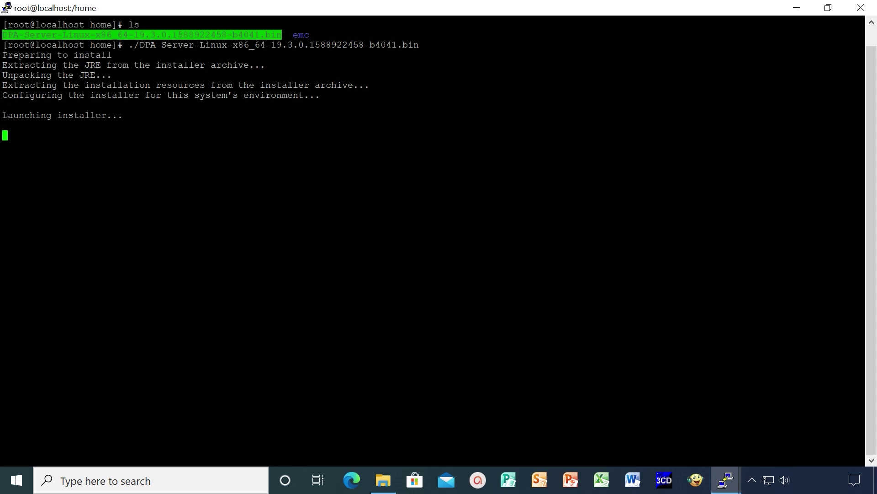
pyautogui.press('Return')
pyautogui.press('Return')
pyautogui.press('Return')
pyautogui.press('Return')
pyautogui.press('Return')
pyautogui.press('Return')
pyautogui.press('Return')
pyautogui.press('Return')
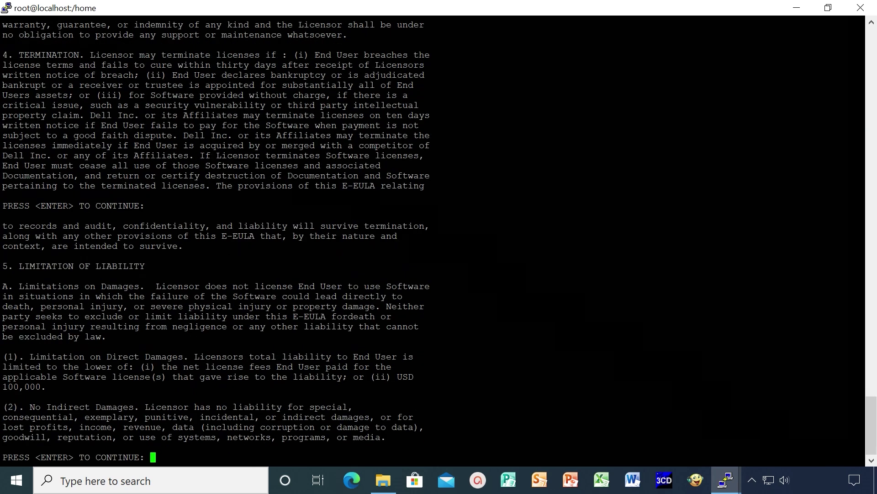
pyautogui.press('Return')
pyautogui.press('Return')
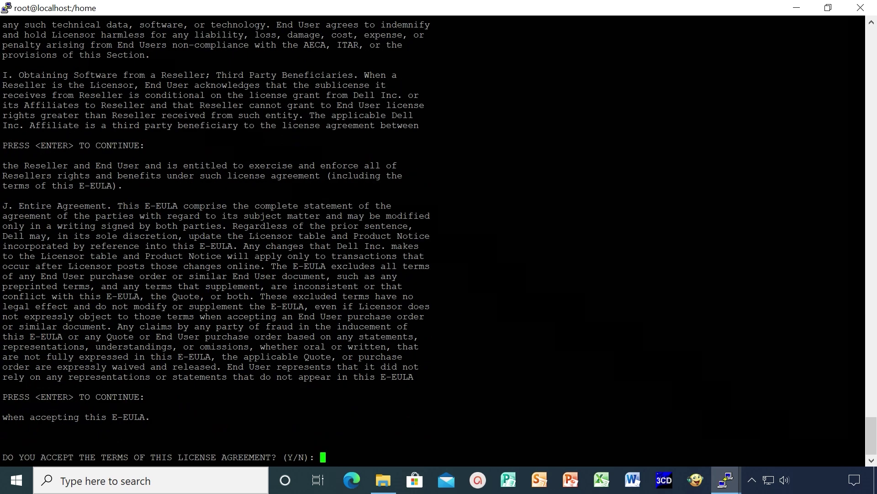
pyautogui.write('y')
pyautogui.press('Return')
# Confirm the datastore backup, set and confirm the datastore password, and exit the installer
pyautogui.write('y')
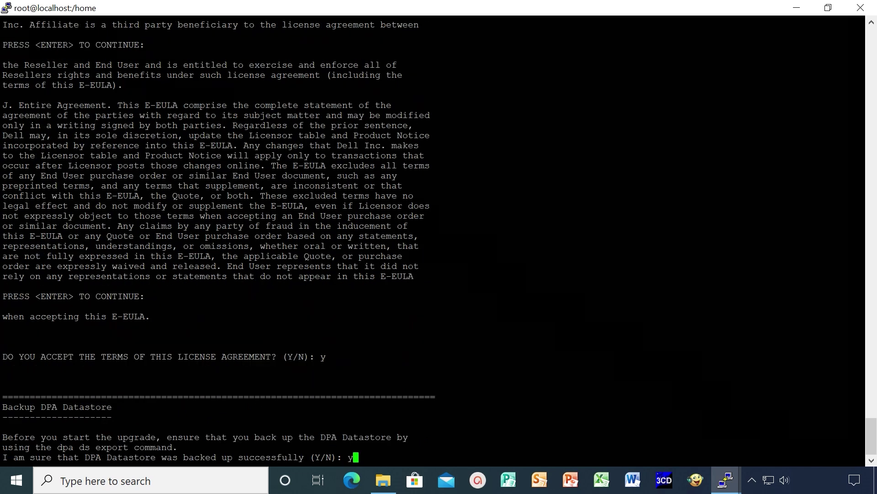
pyautogui.press('Return')
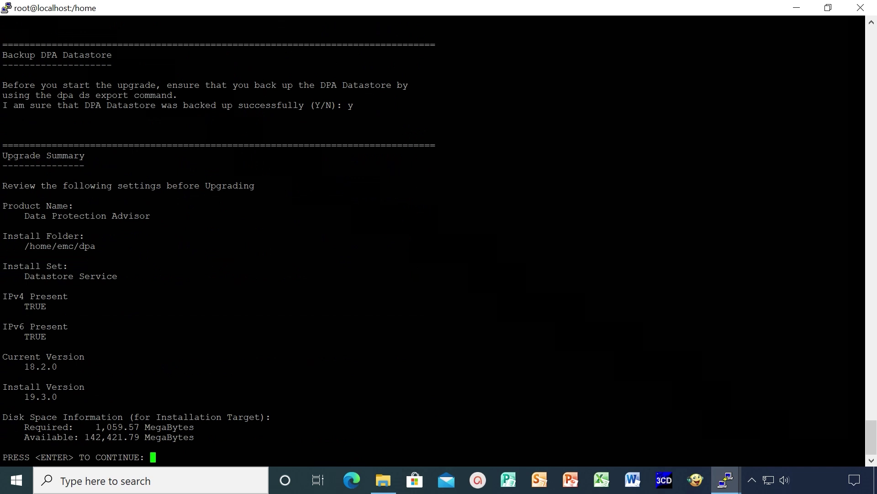
pyautogui.press('Return')
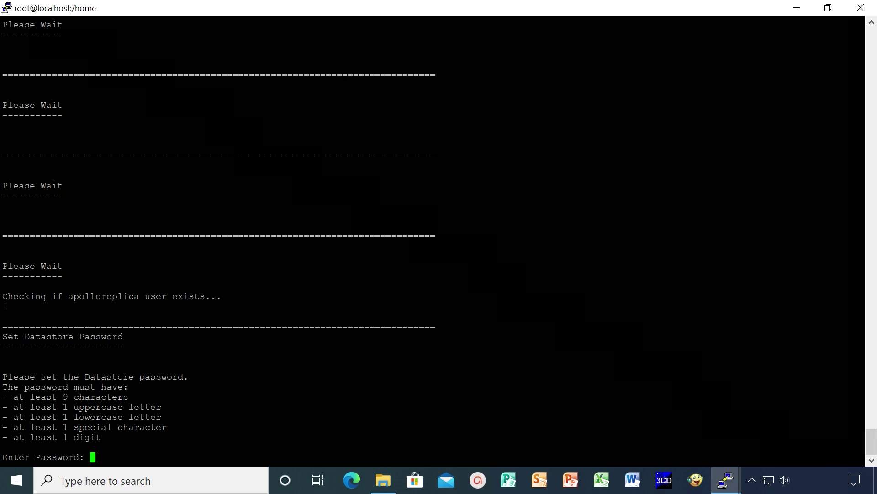
pyautogui.press('Return')
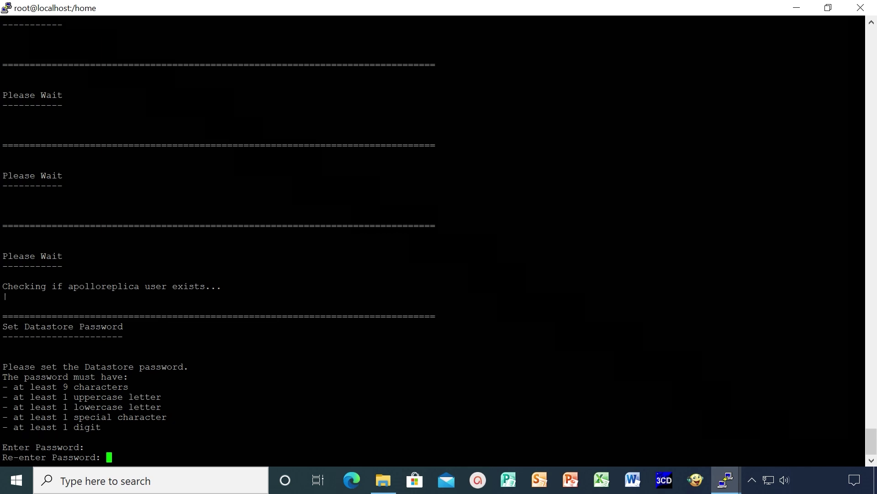
pyautogui.press('Return')
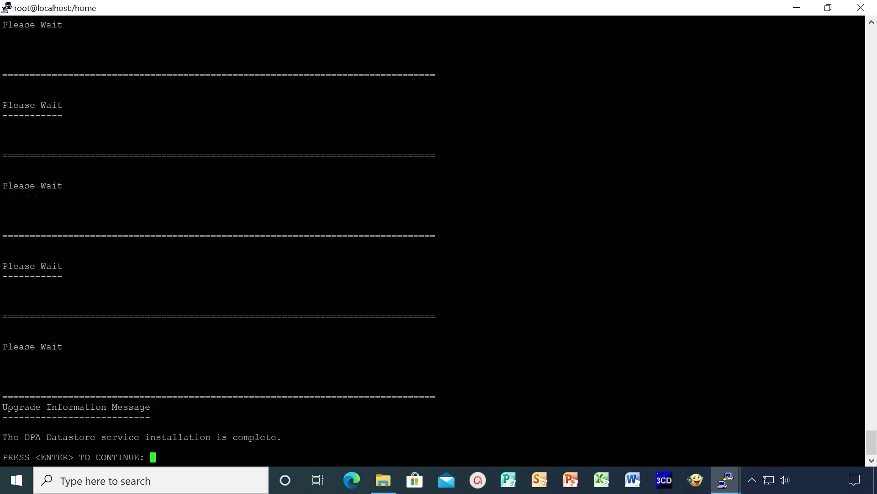
pyautogui.press('Return')
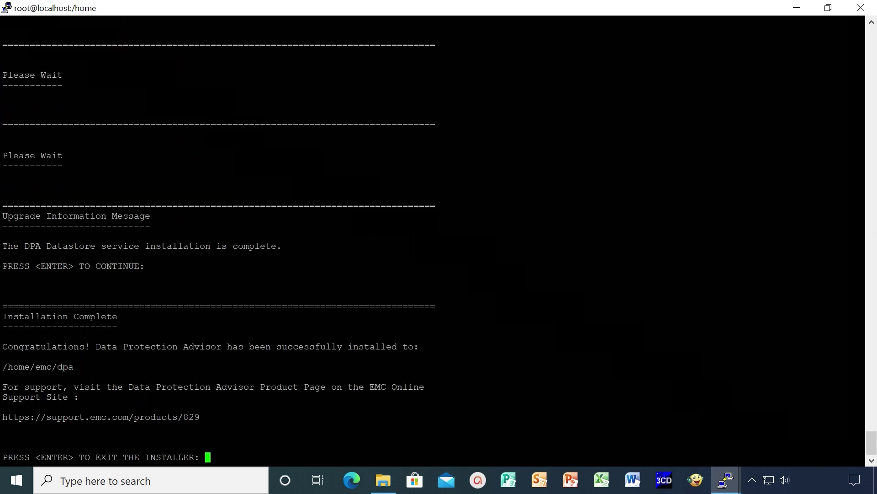
pyautogui.press('Return')
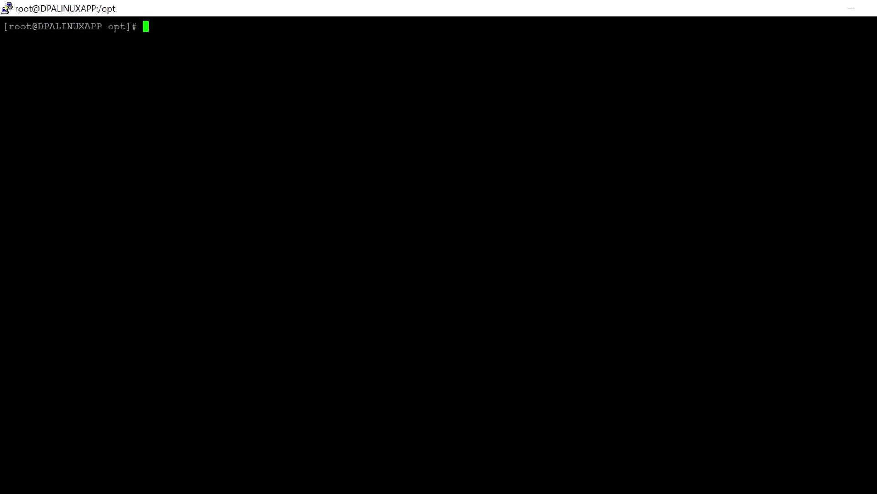
# Launch the DPA 19.3.0 server installer from /opt on the application server
pyautogui.write('ls')
pyautogui.press('Return')
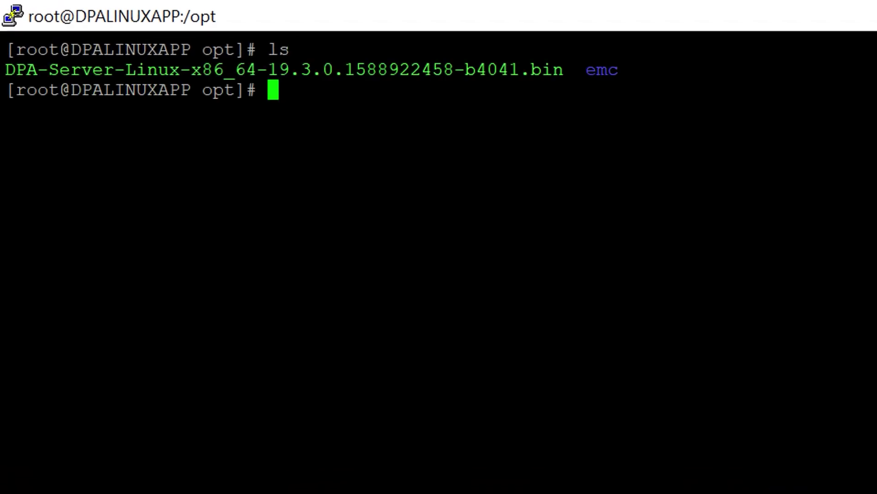
pyautogui.doubleClick(283, 69)
pyautogui.write('./')
pyautogui.write('DPA-Server-Linux-x86_64-19.3.0.1588922458-b4041.bin')
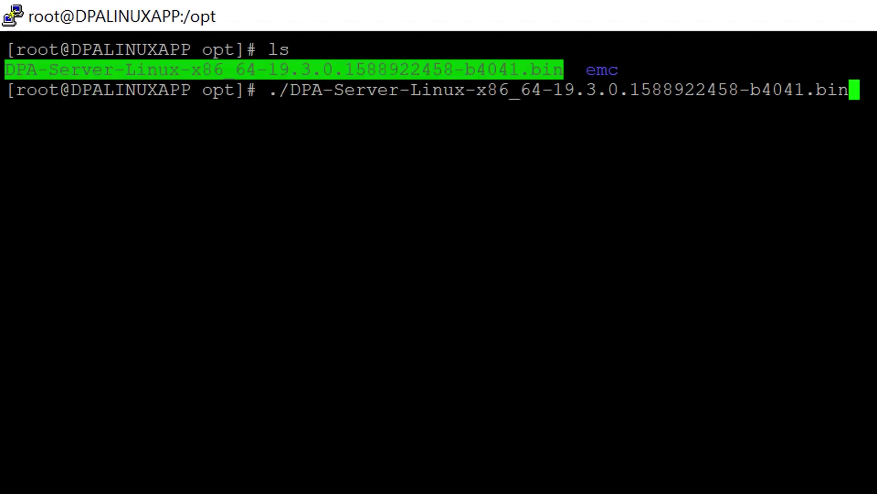
pyautogui.press('Return')
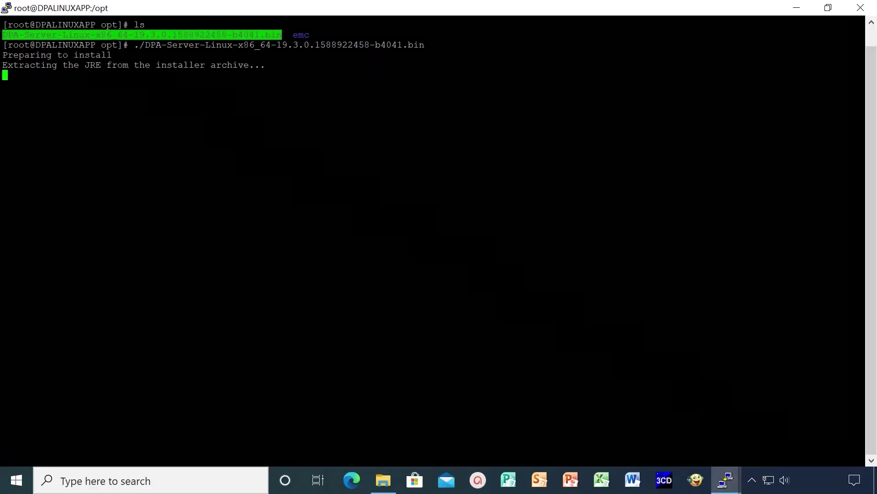
# Accept the licence, reset the datastore password, entering it twice, and finish the installation
pyautogui.press('Return')
pyautogui.press('Return')
pyautogui.press('Return')
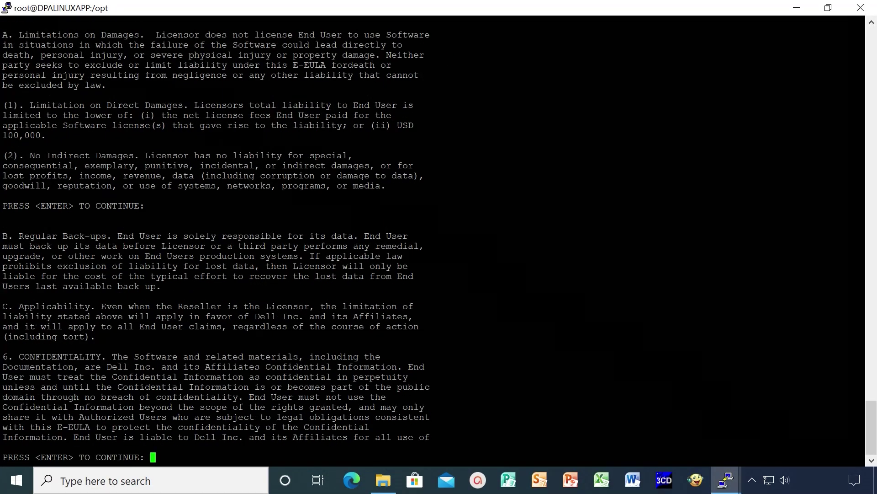
pyautogui.press('Return')
pyautogui.press('Return')
pyautogui.press('Return')
pyautogui.write('y')
pyautogui.press('Return')
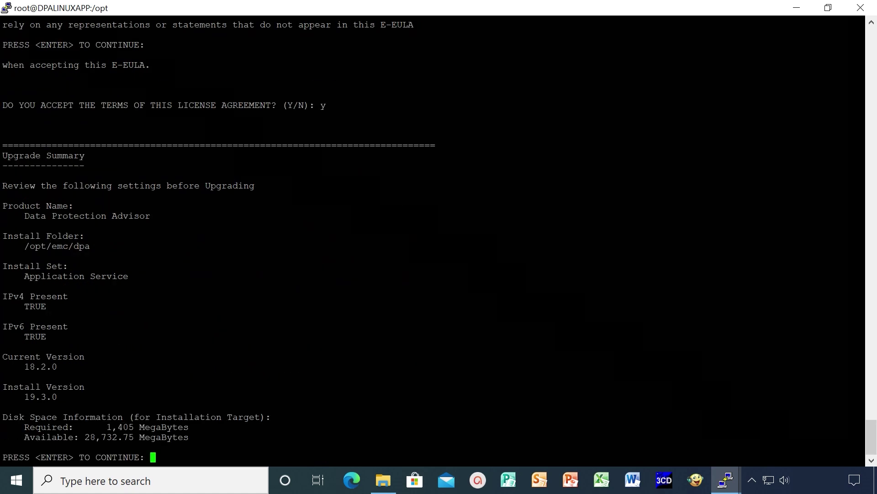
pyautogui.press('Return')
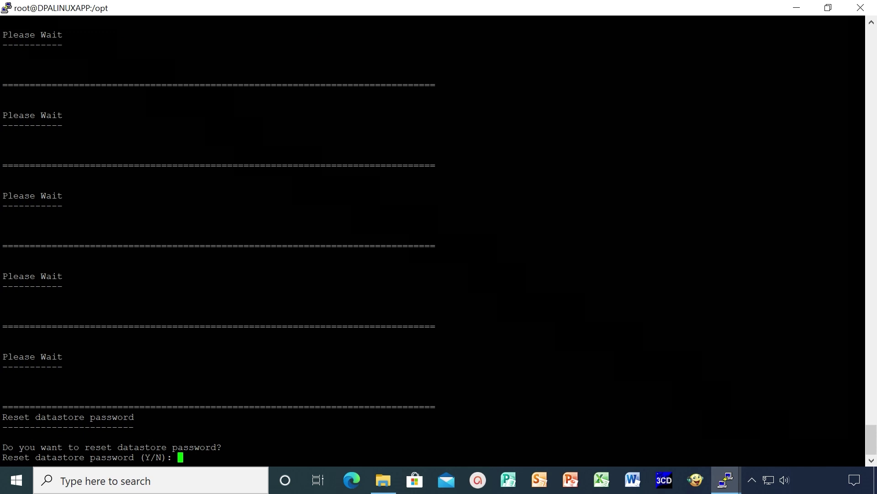
pyautogui.write('y')
pyautogui.press('Return')
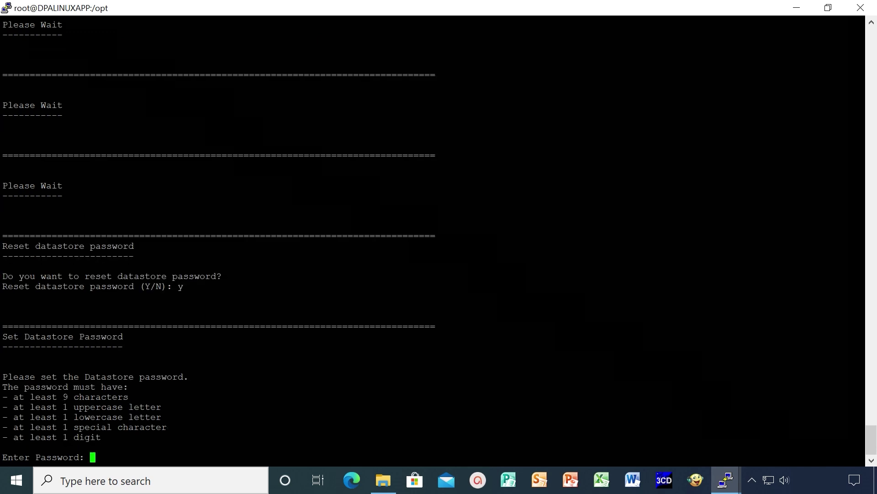
pyautogui.press('Return')
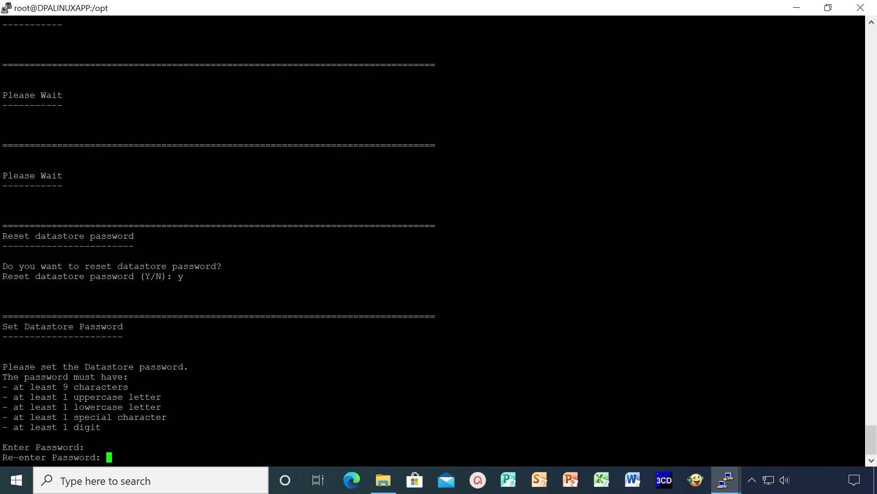
pyautogui.press('Return')
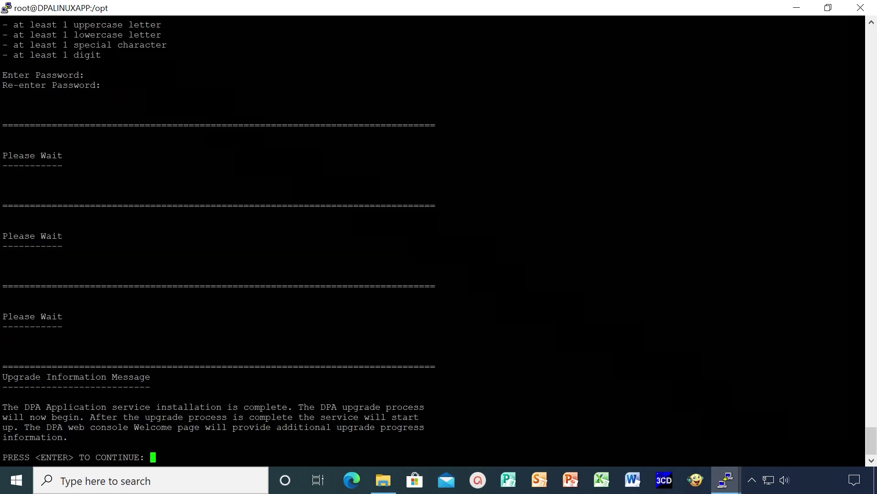
pyautogui.press('Return')
pyautogui.press('Return')
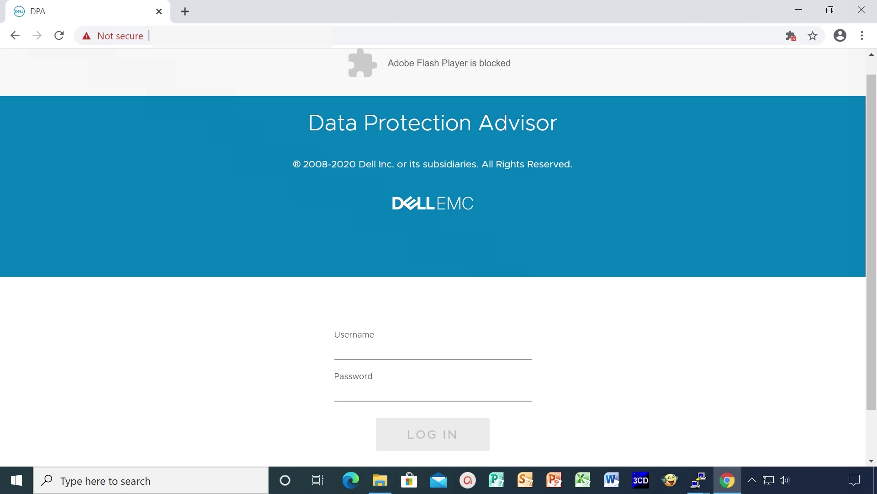
# Log in as administrator with the account password and dismiss the Setup Guide pop-up
pyautogui.click(433, 351)
pyautogui.write('administrator')
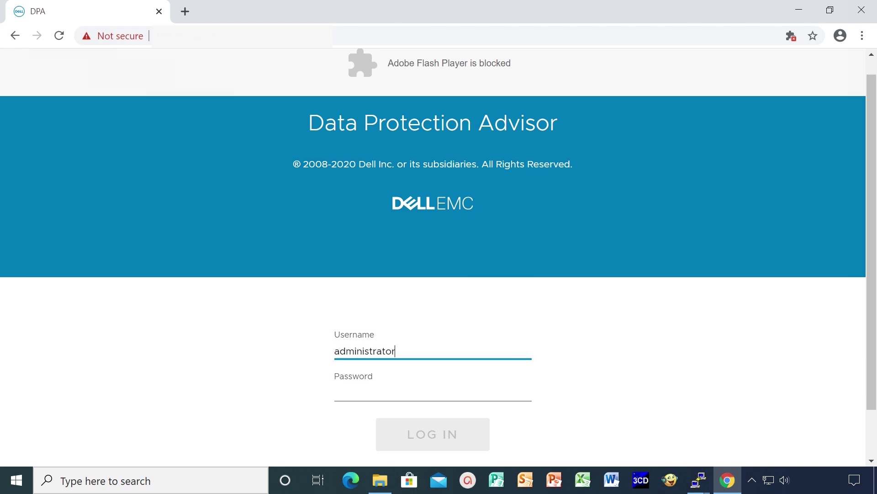
pyautogui.press('Tab')
pyautogui.write('••••••••••')
pyautogui.press('Return')
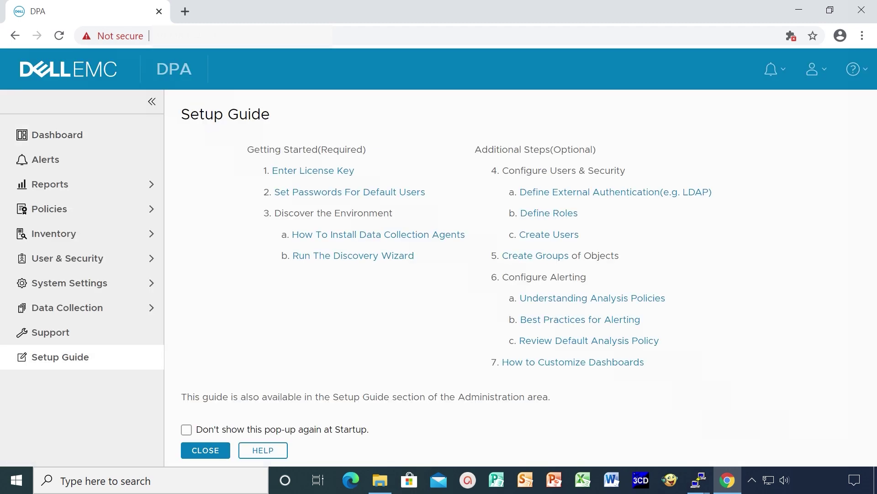
pyautogui.press('Escape')
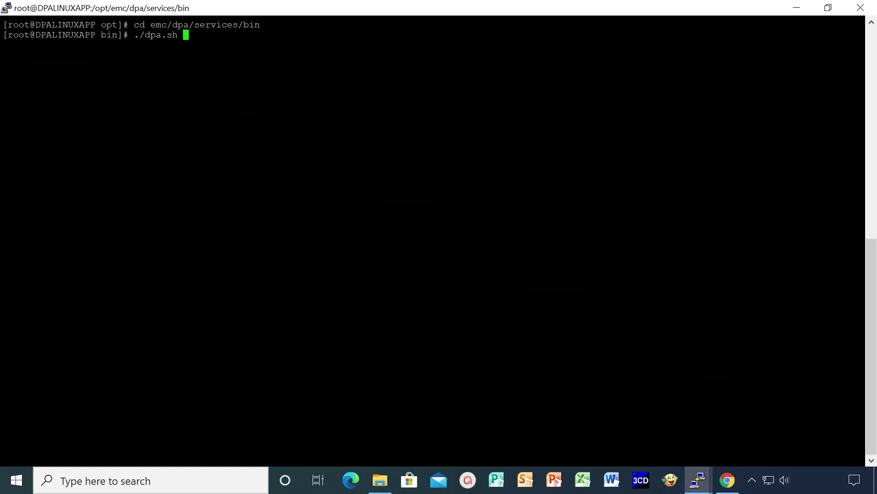
# Run ./dpa.sh app ver, confirming DPA 19.3.0.1588922458, build 200
pyautogui.write('app ver')
pyautogui.press('Return')
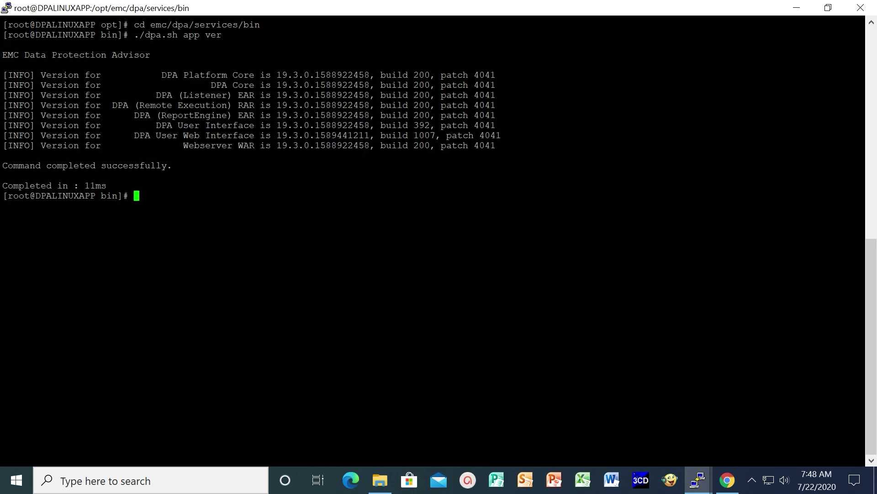